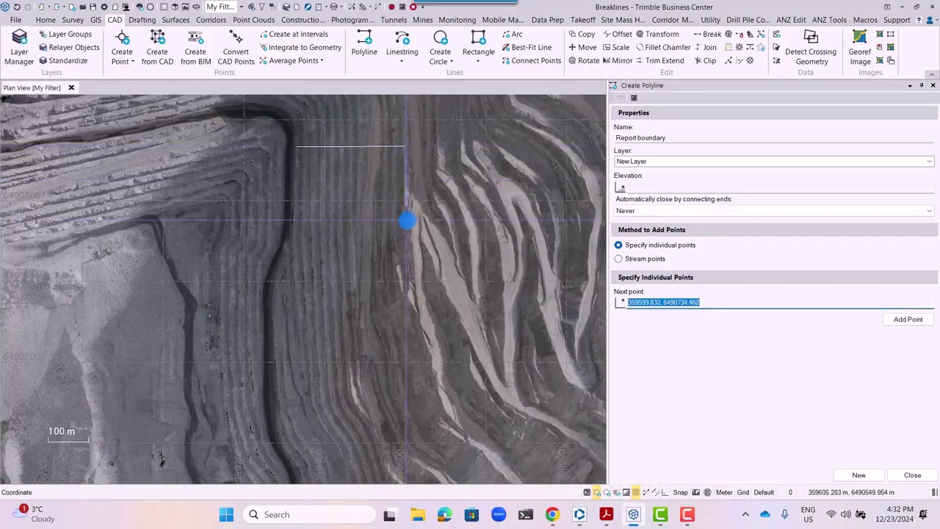
# Complete the Report boundary polyline as a closed four-sided outline about 268 m by 190 m over the pit benches
pyautogui.click(404, 223)
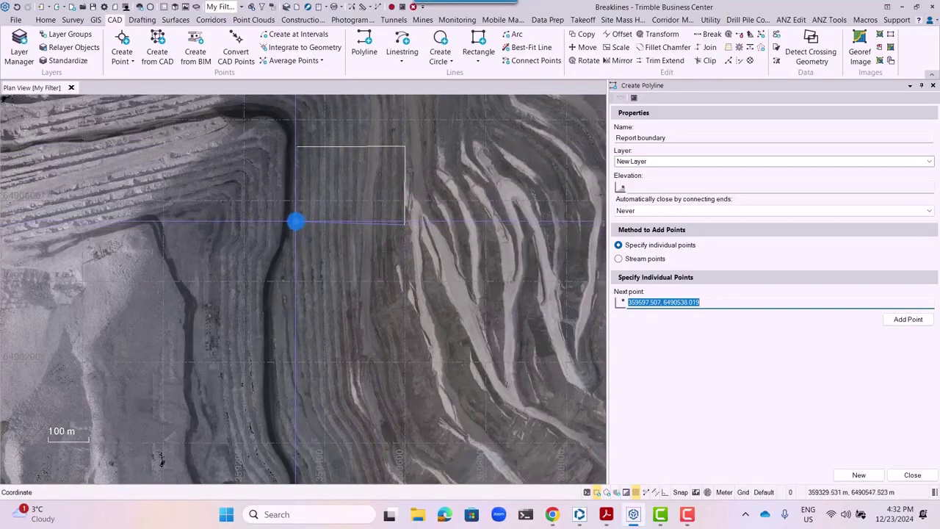
pyautogui.click(295, 222)
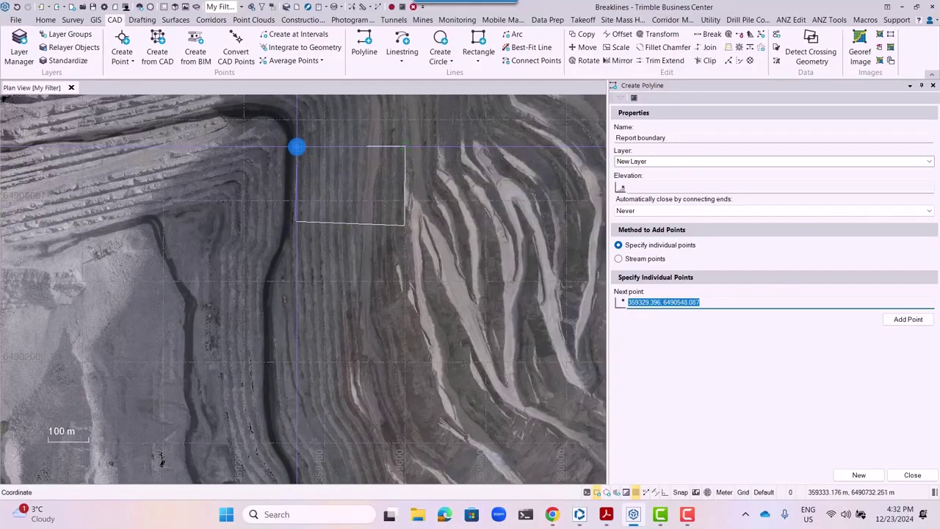
pyautogui.click(296, 147)
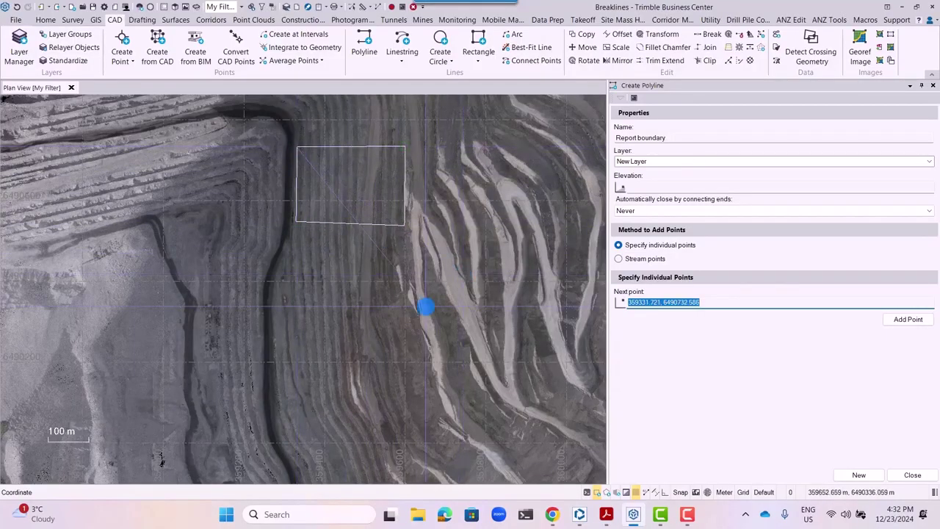
pyautogui.press('Escape')
# Start Extract Mining Breaklines with the pit point cloud as the region and the Report boundary polyline as the boundary
pyautogui.scroll(5, 463, 309)
pyautogui.scroll(-5, 464, 313)
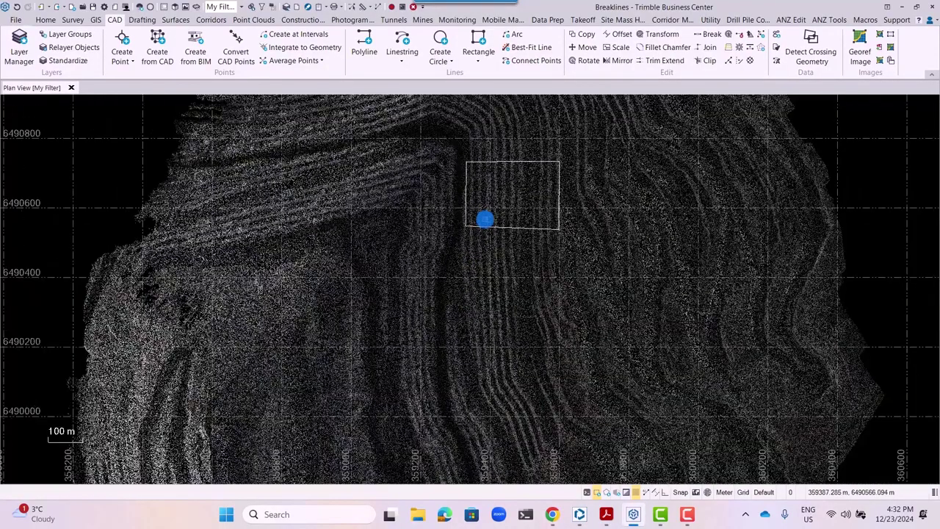
pyautogui.moveTo(485, 218); pyautogui.dragTo(457, 273, button='middle')
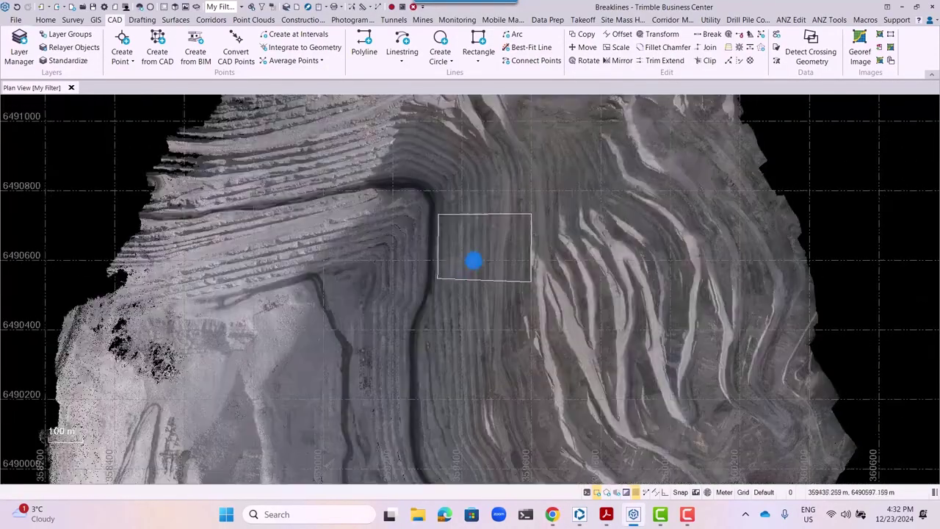
pyautogui.click(421, 21)
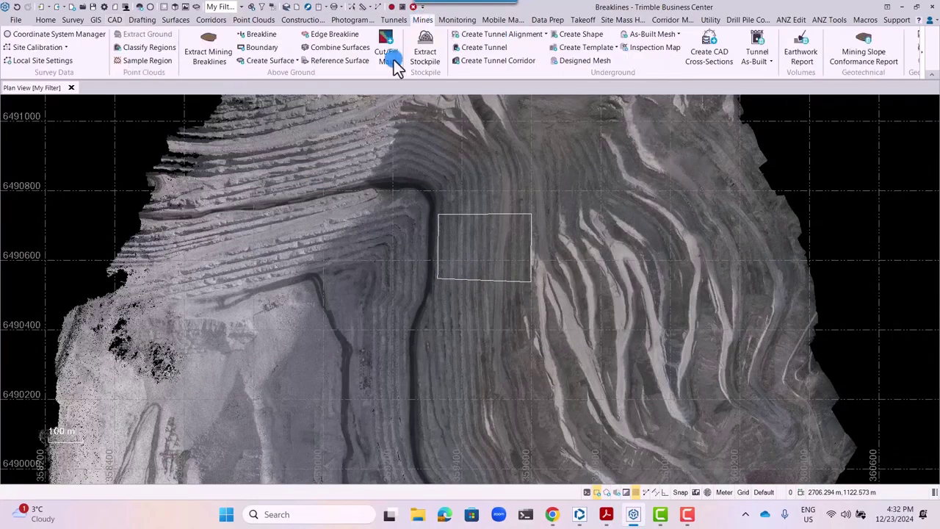
pyautogui.click(208, 50)
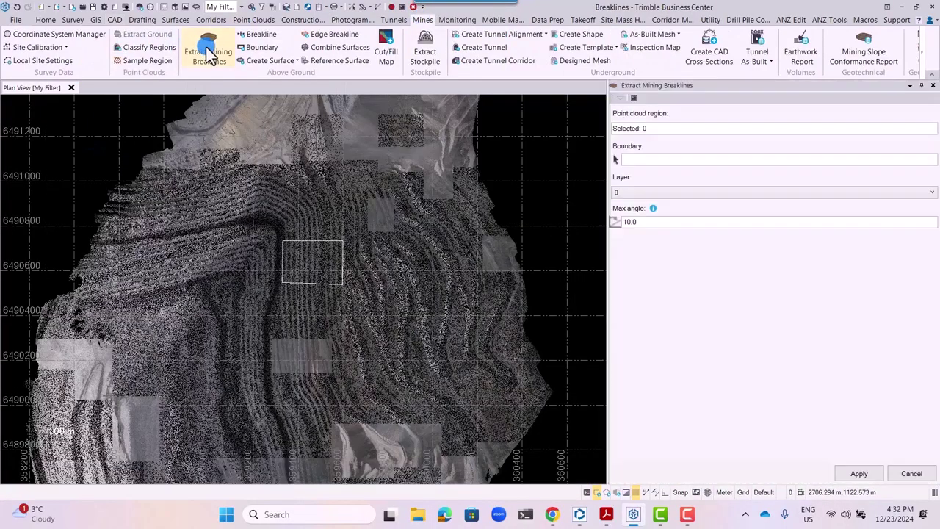
pyautogui.click(655, 126)
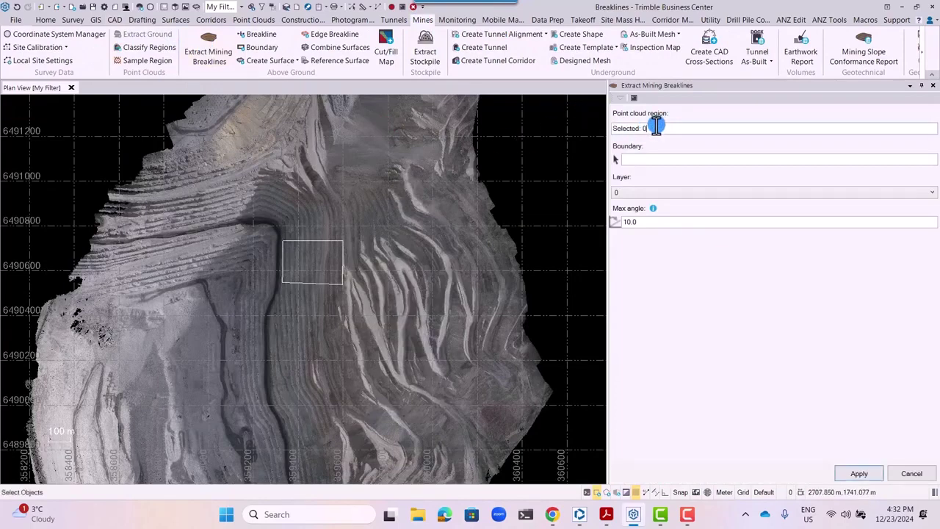
pyautogui.click(401, 275)
pyautogui.click(324, 263)
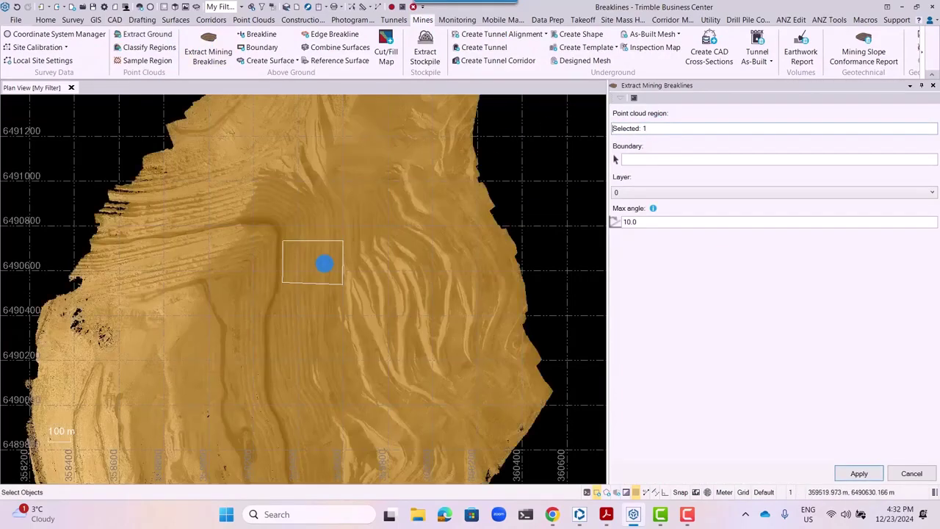
pyautogui.click(623, 159)
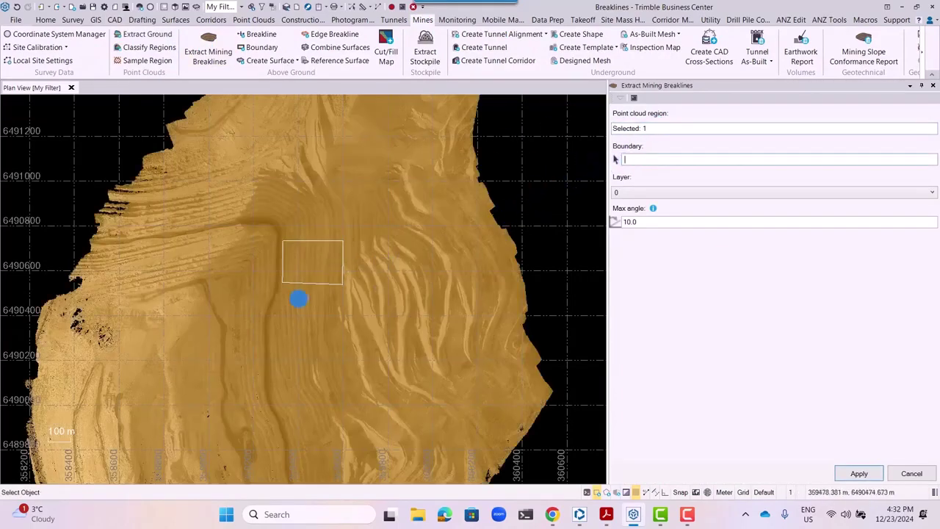
pyautogui.scroll(3, 299, 295)
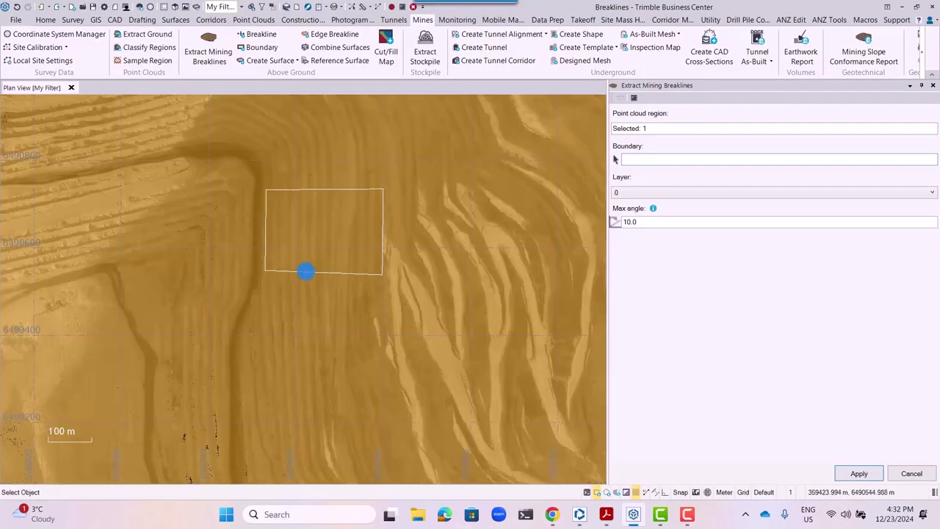
pyautogui.click(306, 272)
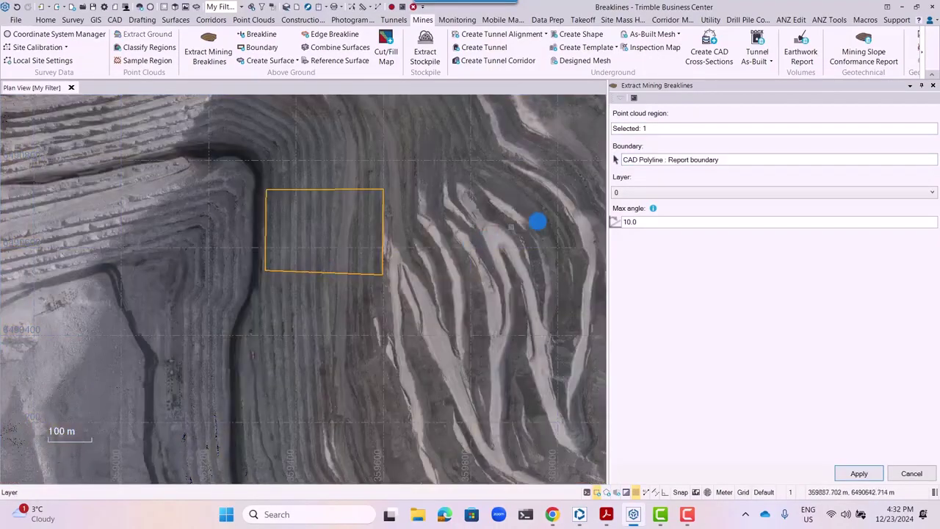
# Extract the breaklines on the Report boundary layer with a max angle of 47.6, picked across the boundary in plan view
pyautogui.click(908, 192)
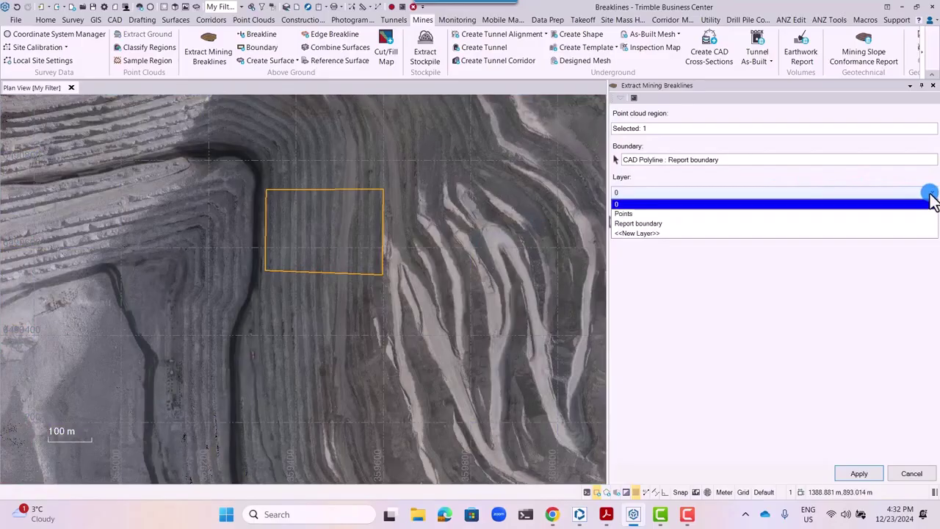
pyautogui.click(650, 222)
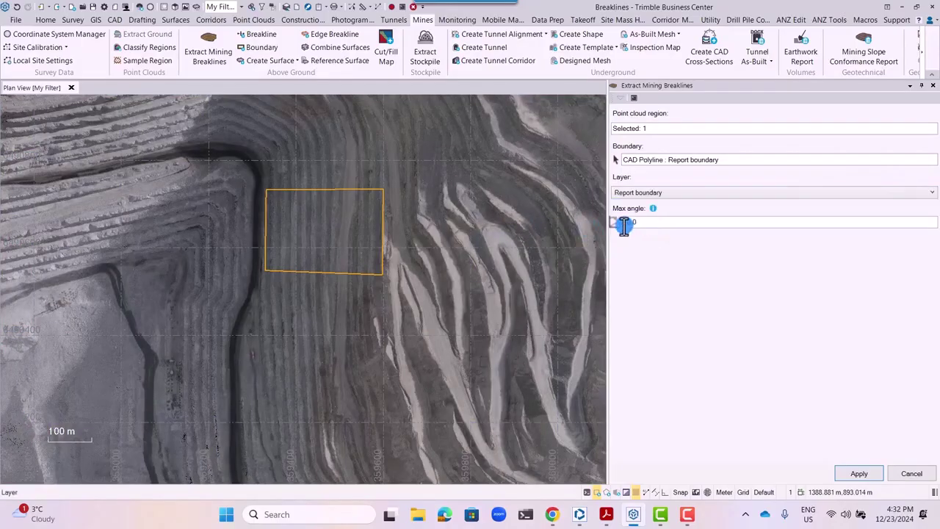
pyautogui.scroll(3, 241, 214)
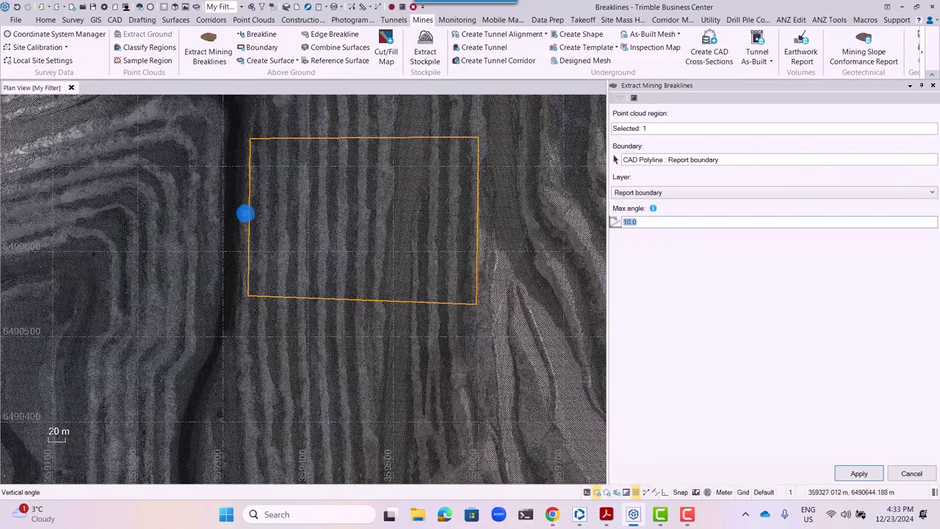
pyautogui.moveTo(245, 214); pyautogui.dragTo(481, 213)
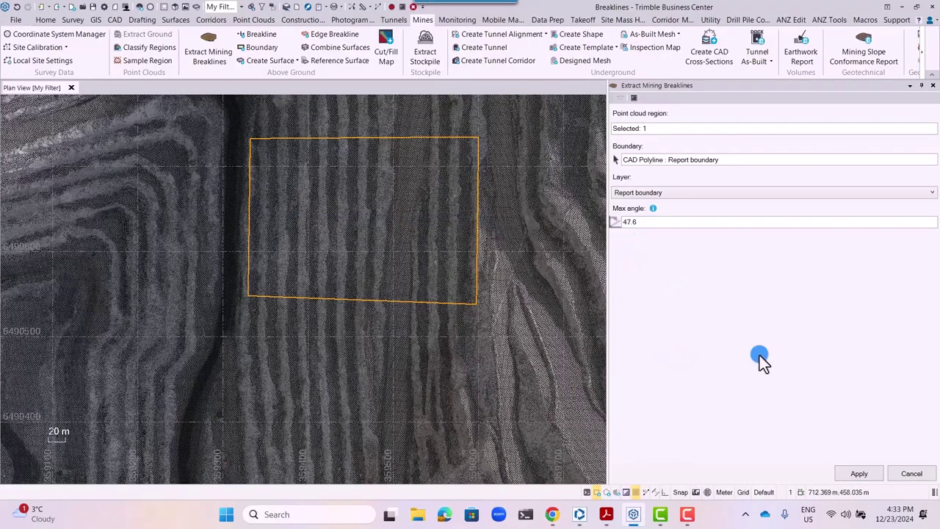
pyautogui.click(869, 476)
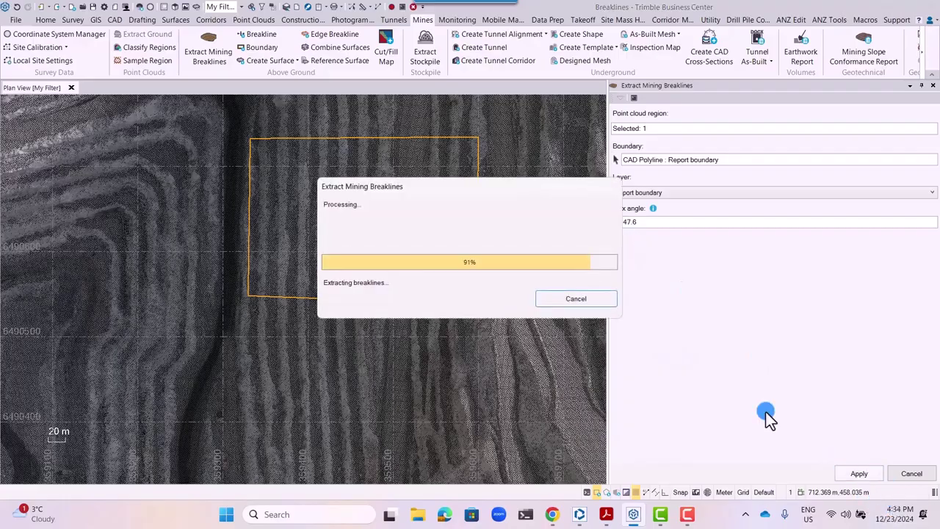
pyautogui.click(935, 90)
# Set up a new surface named Breakline surface with the As-built classification
pyautogui.scroll(2, 580, 261)
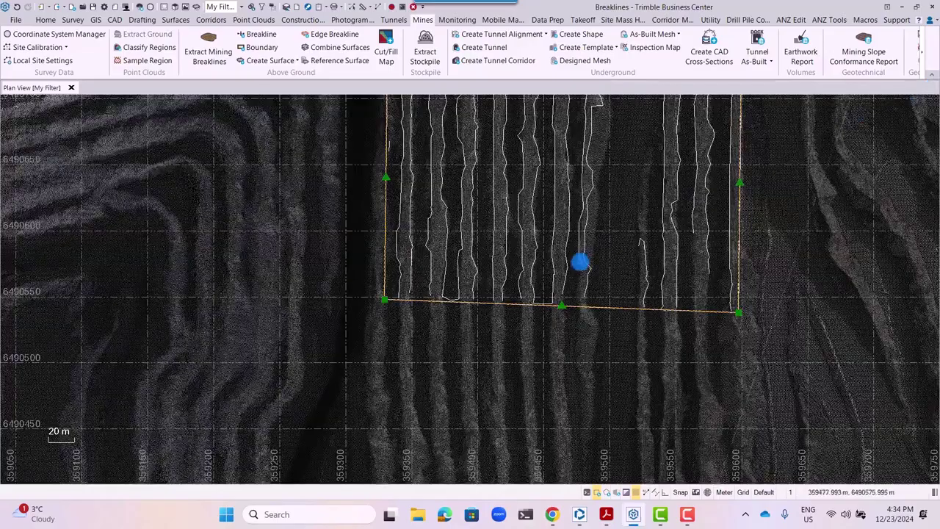
pyautogui.scroll(-2, 581, 261)
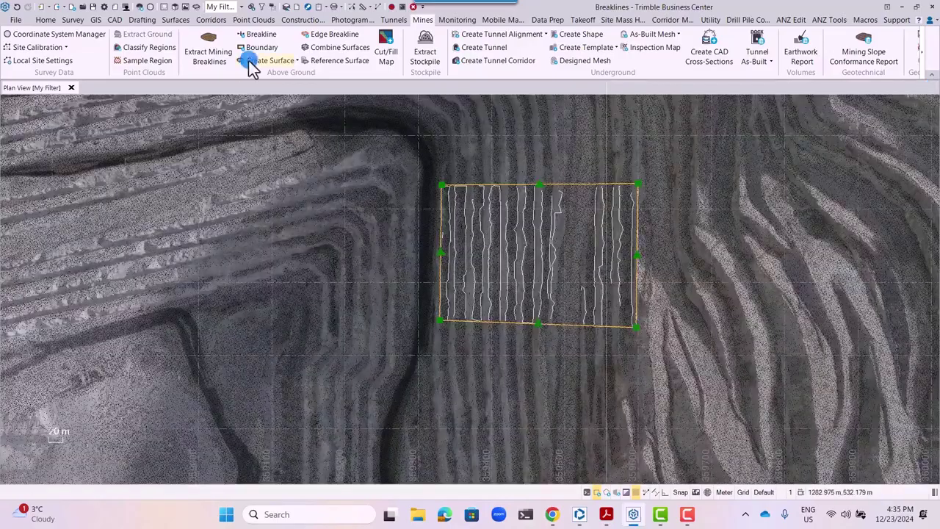
pyautogui.click(250, 61)
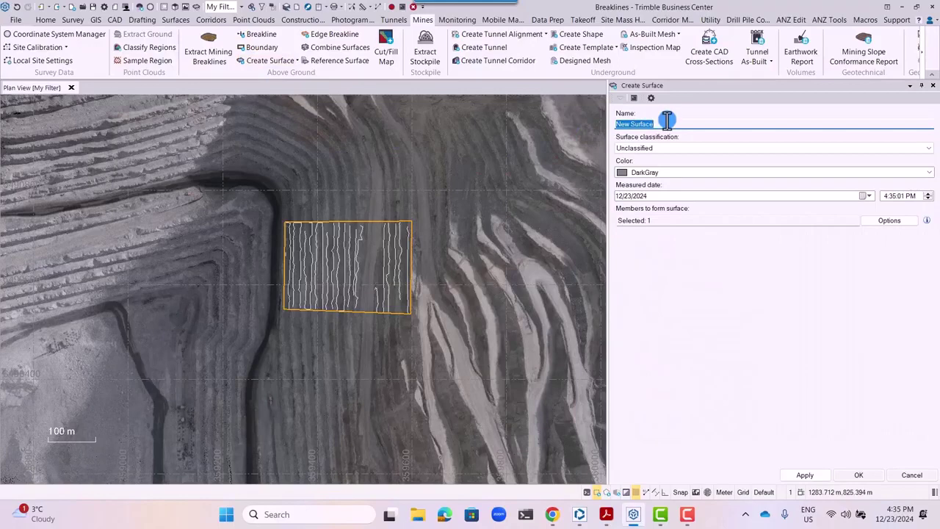
pyautogui.write('Breakline surface')
pyautogui.click(725, 147)
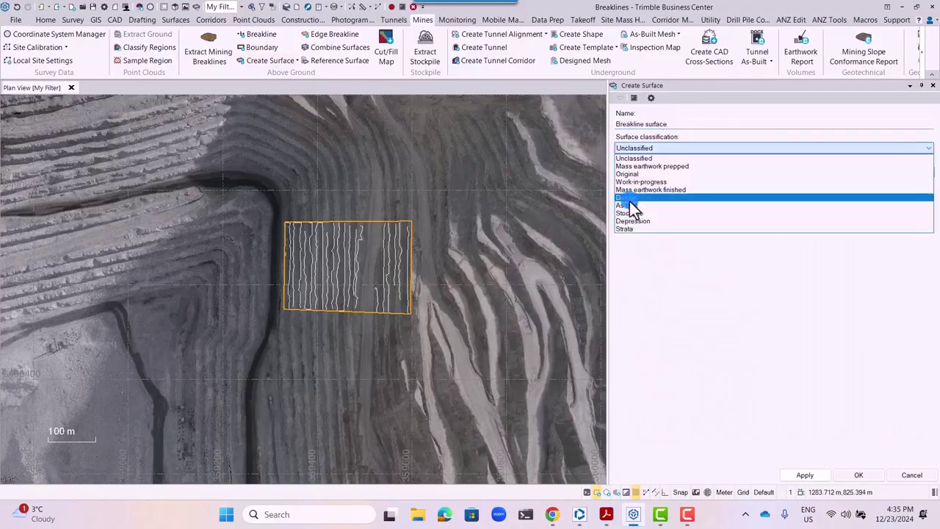
pyautogui.click(629, 205)
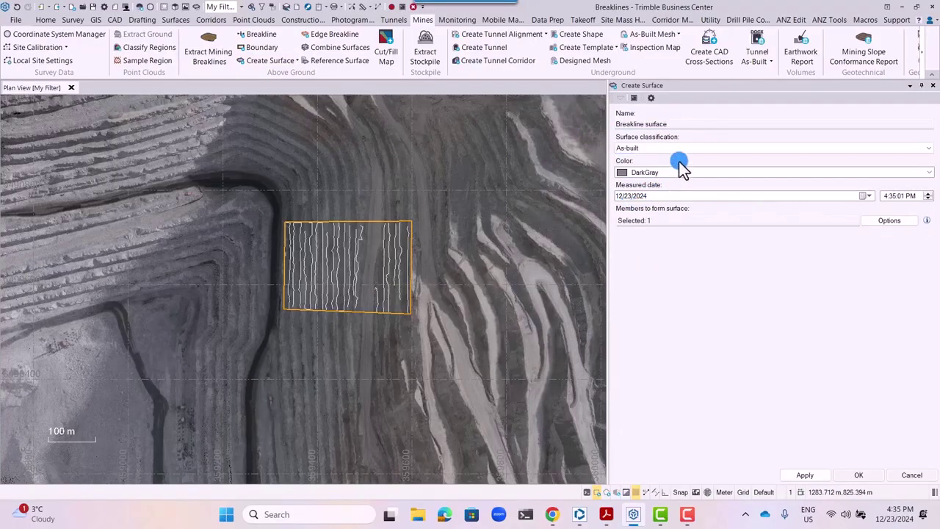
# Create the surface from the extracted breaklines inside the report boundary, leaving the point cloud region out of its members
pyautogui.click(653, 221)
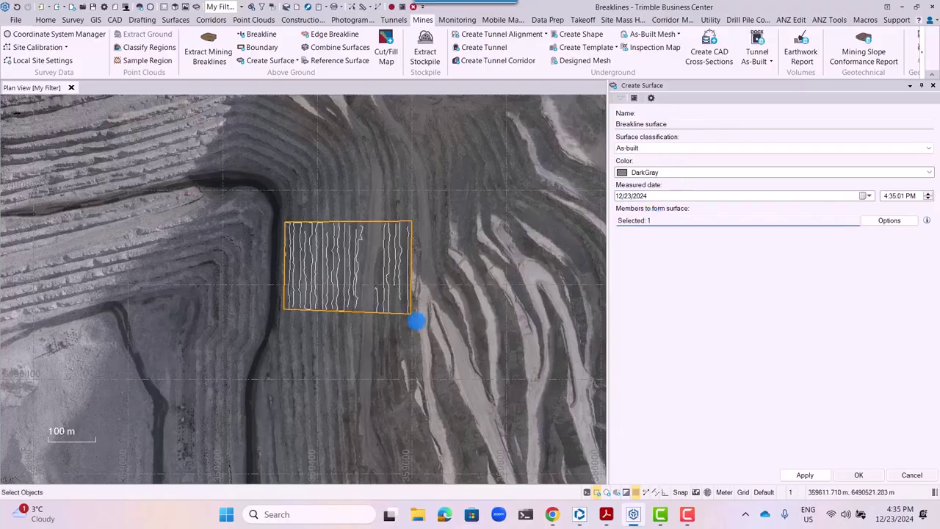
pyautogui.moveTo(410, 320); pyautogui.dragTo(276, 209)
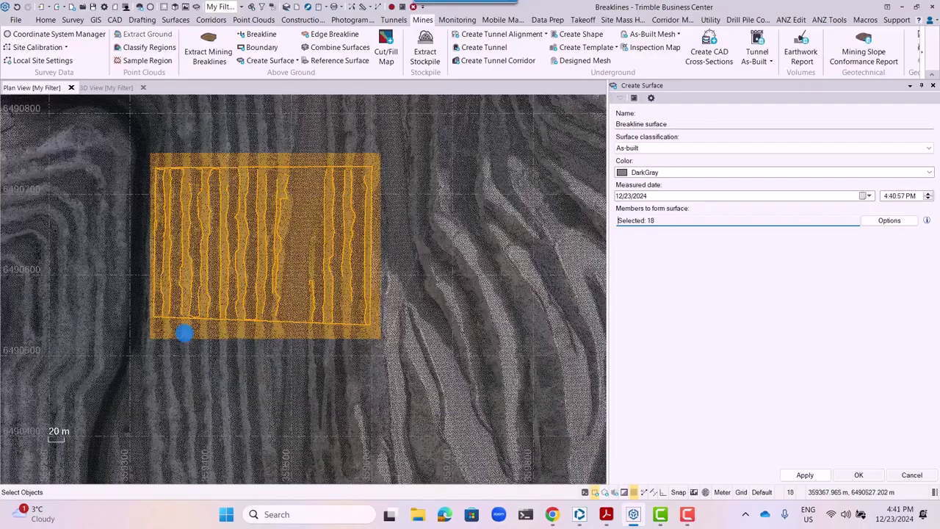
pyautogui.keyDown('ctrl'); pyautogui.click(184, 333); pyautogui.keyUp('ctrl')
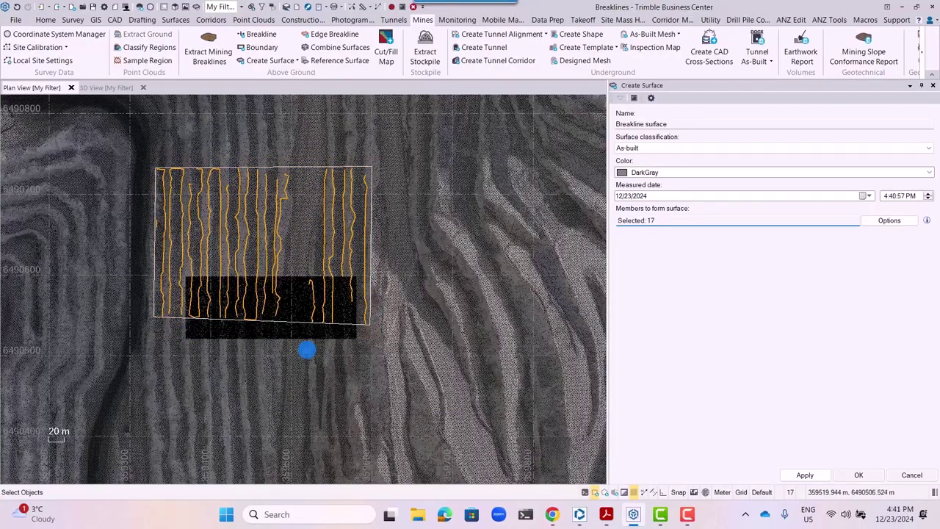
pyautogui.click(787, 474)
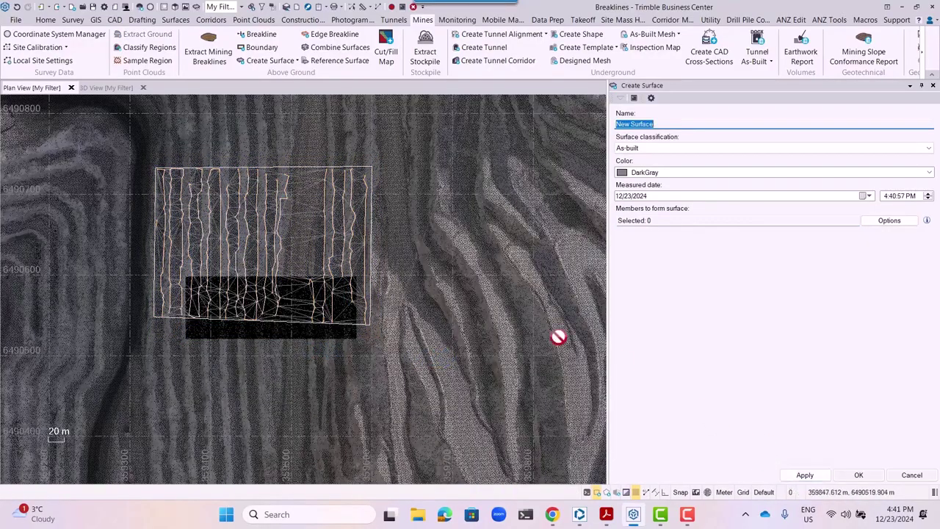
pyautogui.scroll(-1, 559, 337)
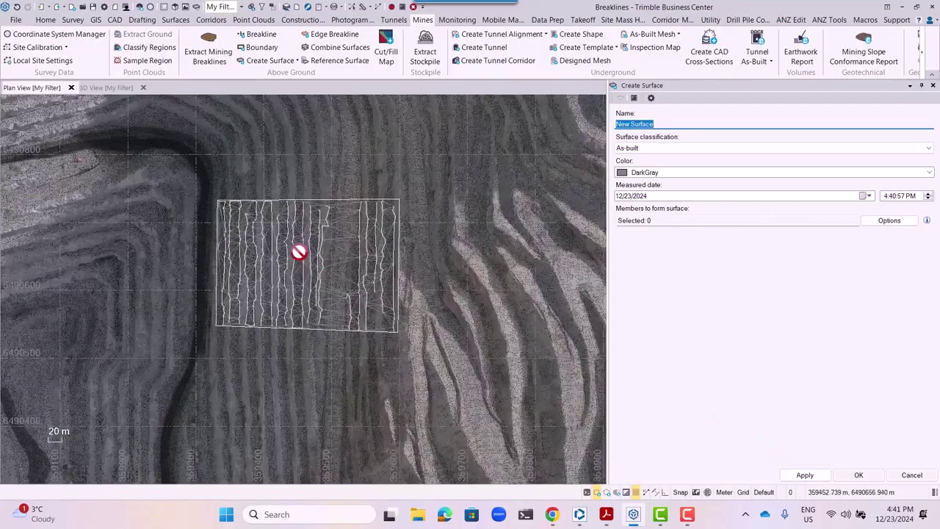
pyautogui.scroll(1, 299, 252)
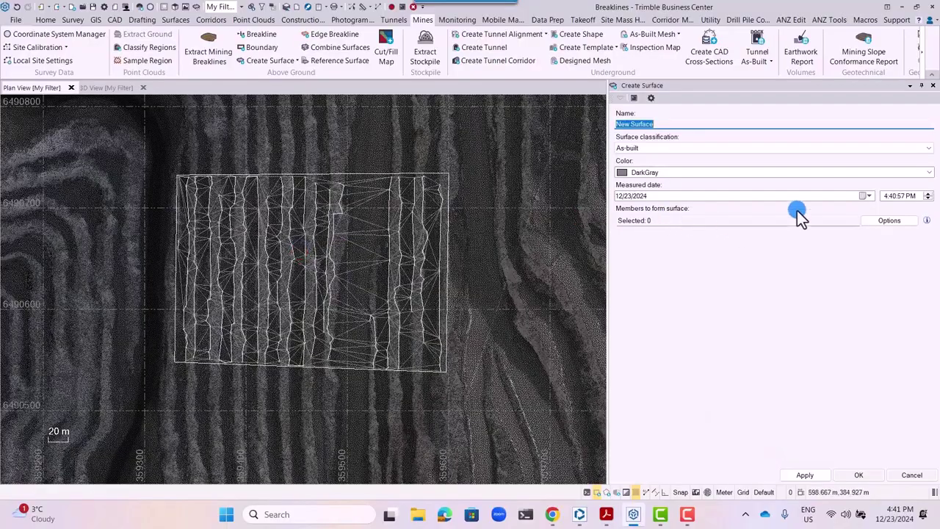
pyautogui.click(933, 90)
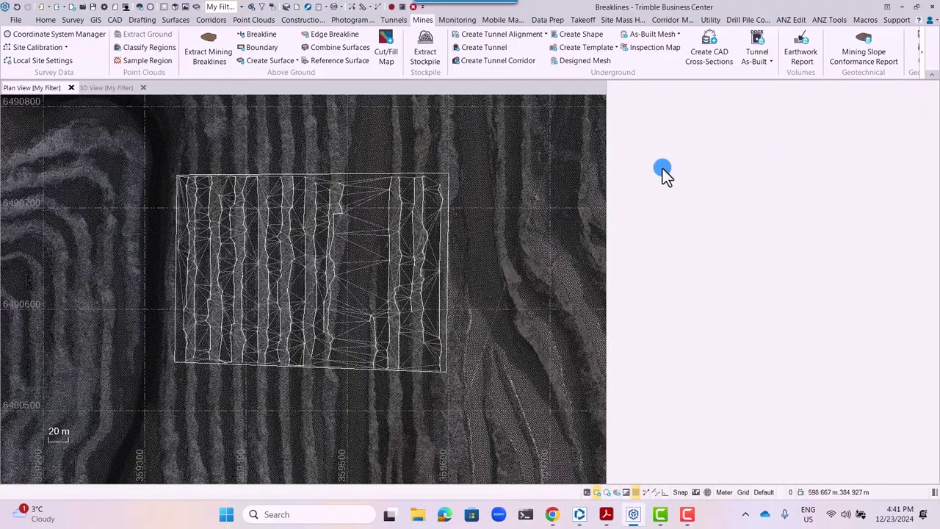
# Start a new CAD polyline and name it Cross section path
pyautogui.scroll(-2, 450, 264)
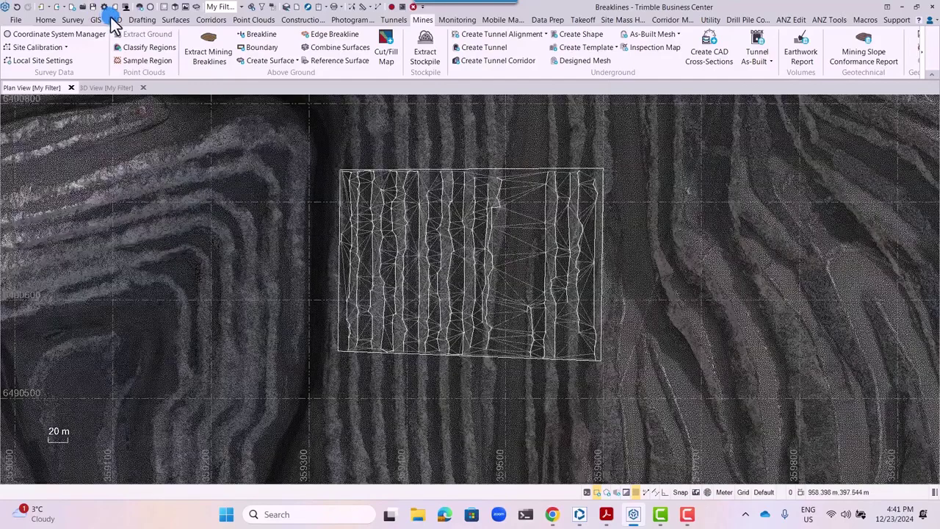
pyautogui.click(113, 20)
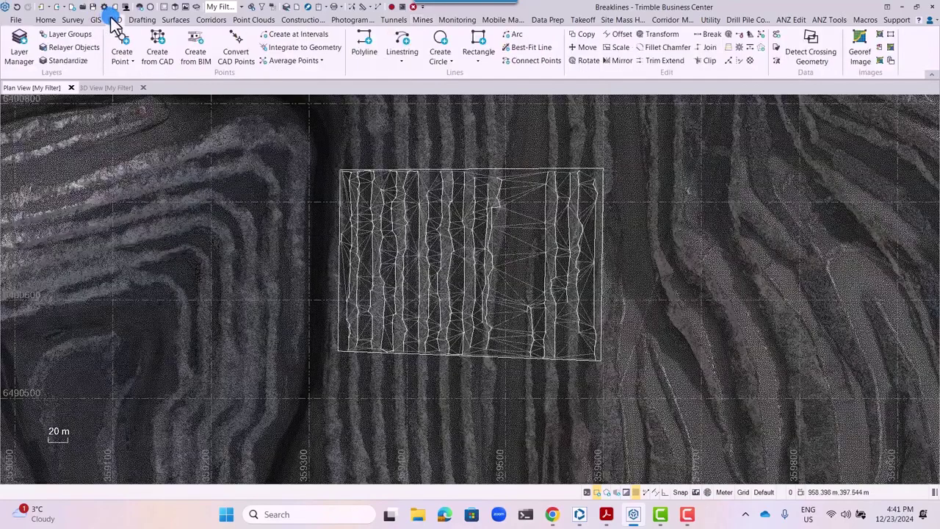
pyautogui.click(365, 40)
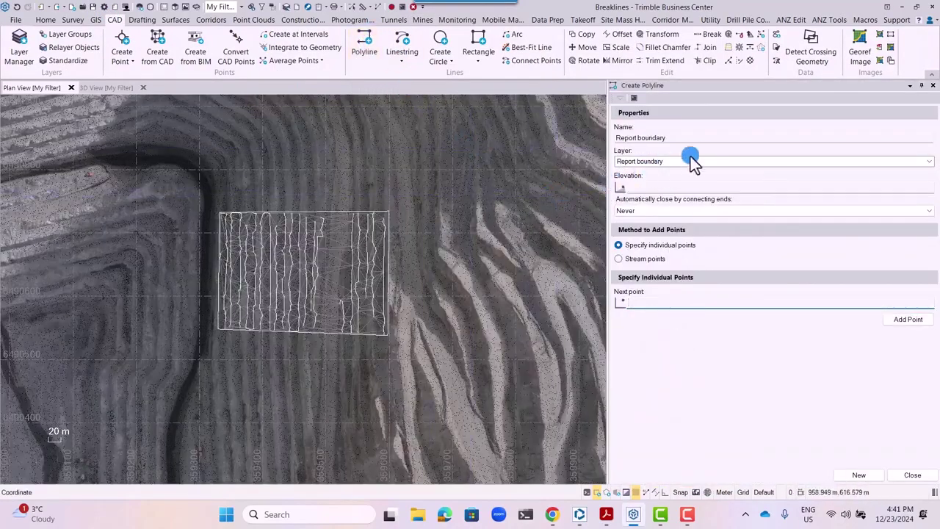
pyautogui.click(663, 135)
pyautogui.moveTo(667, 138); pyautogui.dragTo(599, 135)
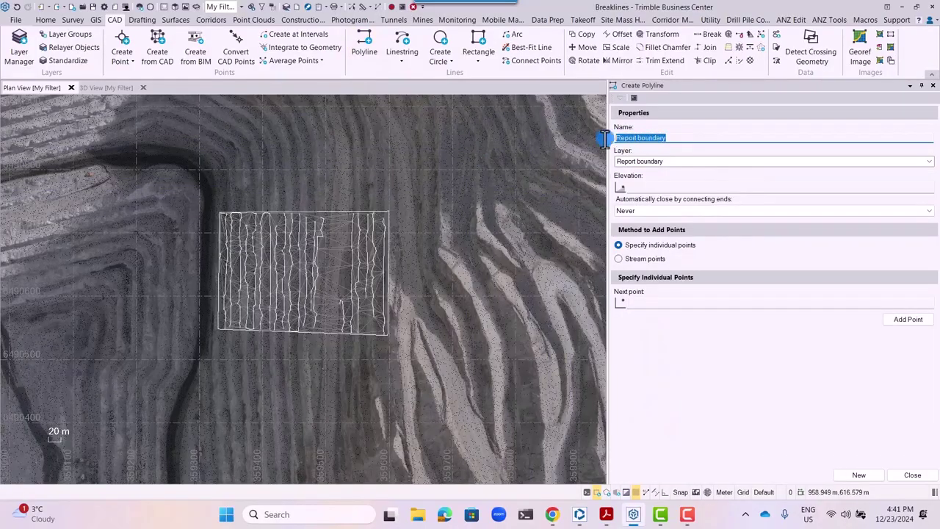
pyautogui.write('Cross section path')
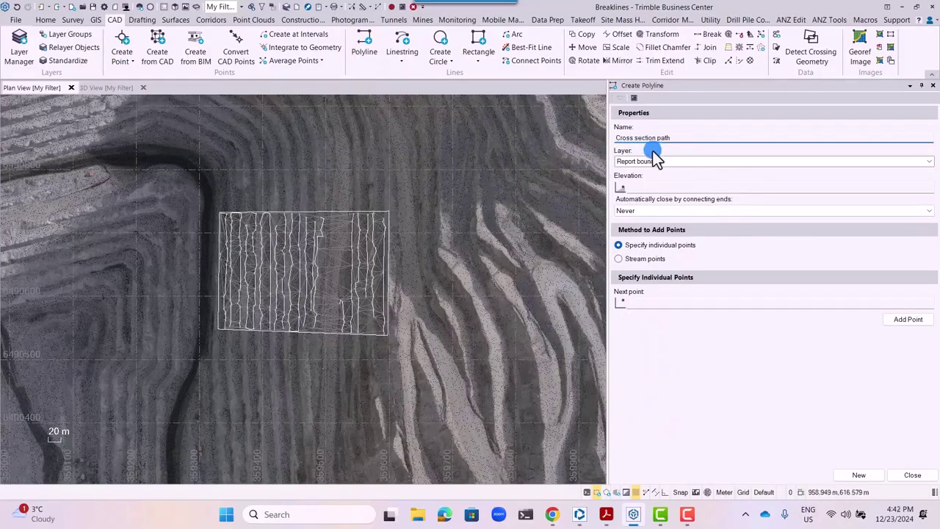
# Create a new layer named Cross section path for the polyline
pyautogui.click(931, 164)
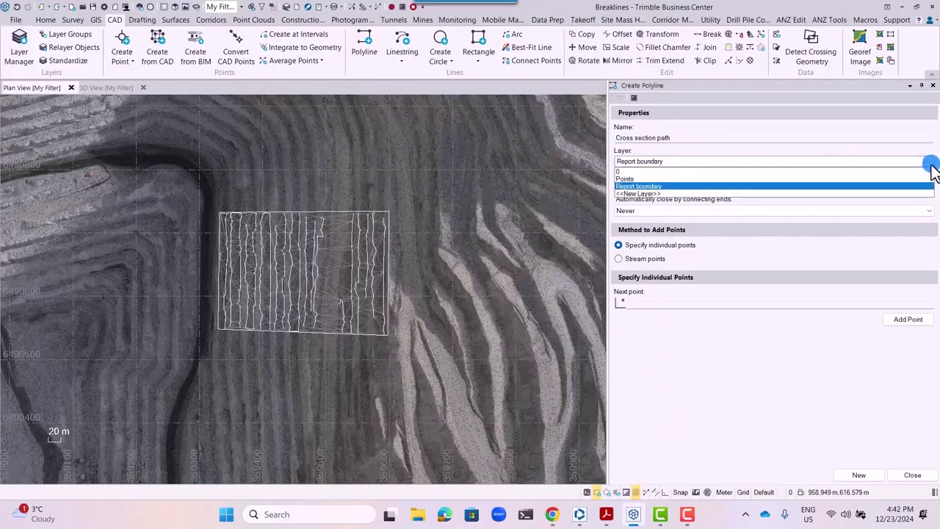
pyautogui.click(651, 197)
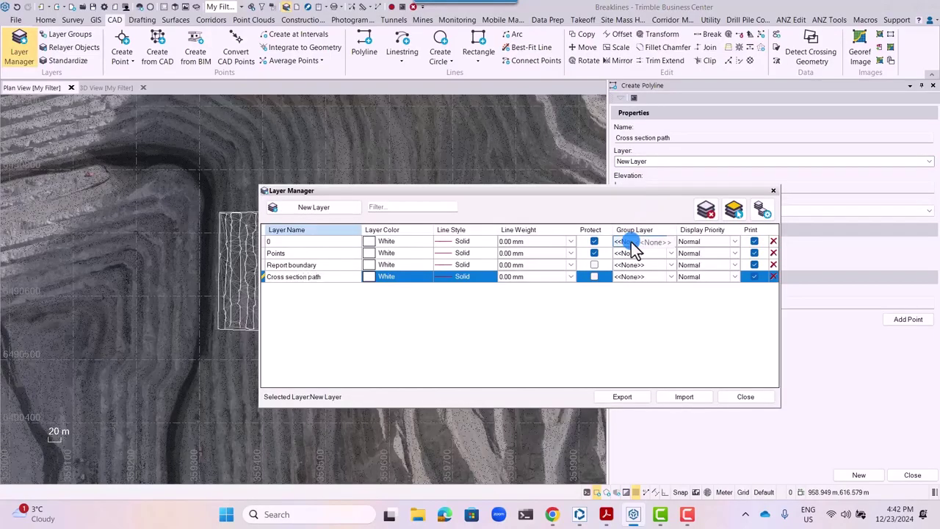
pyautogui.click(745, 397)
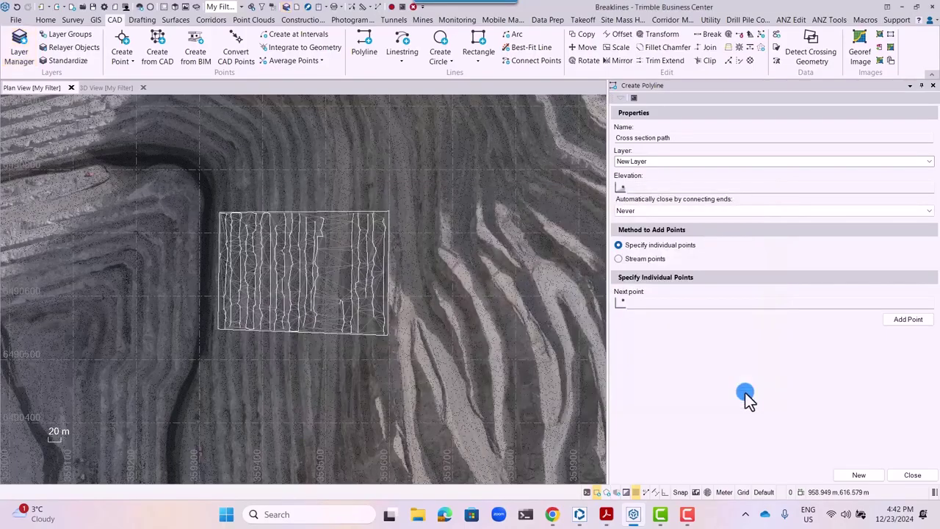
# Draw the path as one near-vertical segment through the report boundary, from about northing 6490782 to 6490473, extending past both edges
pyautogui.click(626, 303)
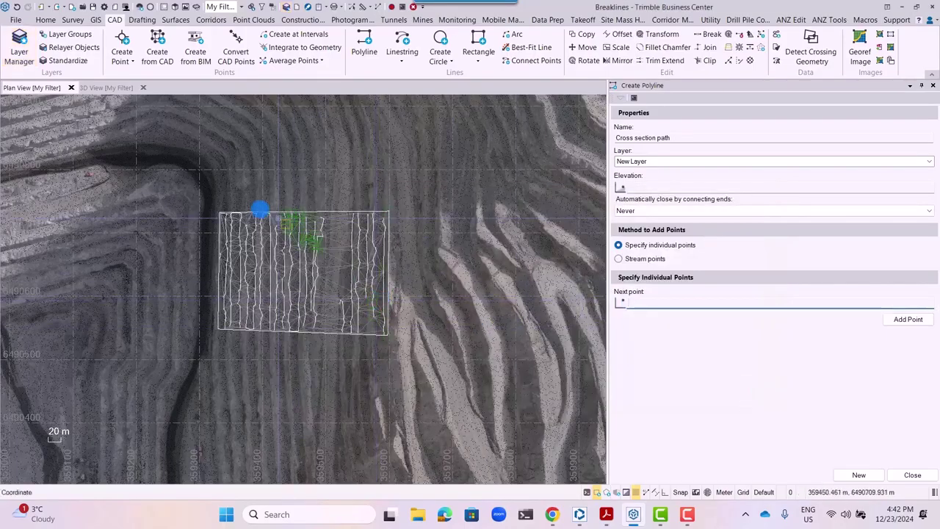
pyautogui.click(303, 180)
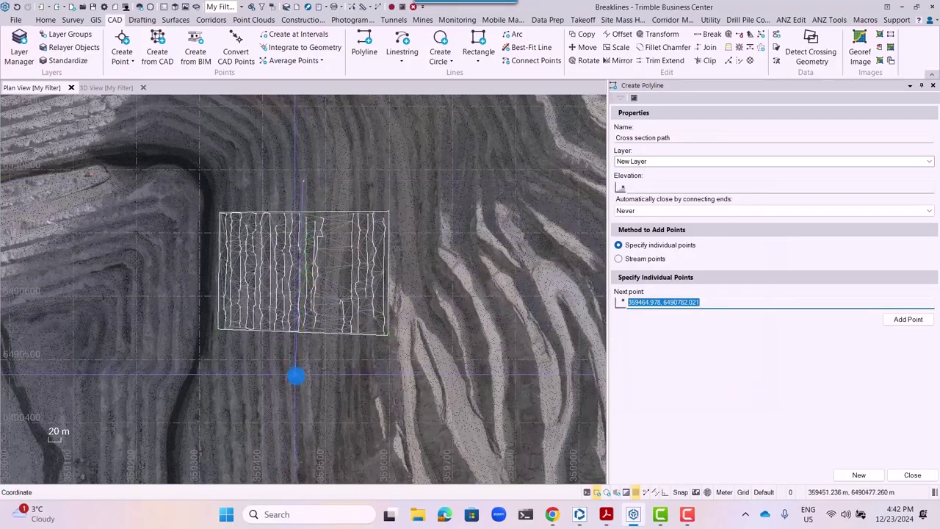
pyautogui.click(296, 376)
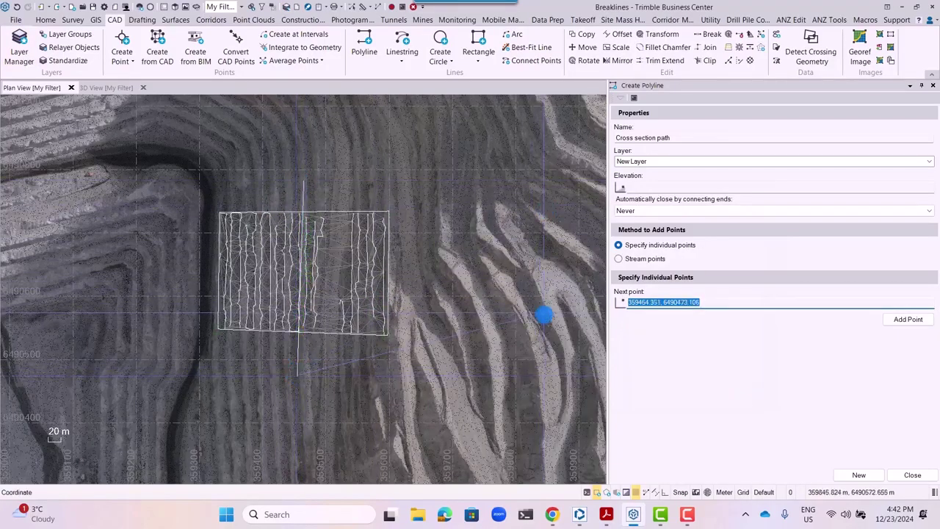
pyautogui.press('Escape')
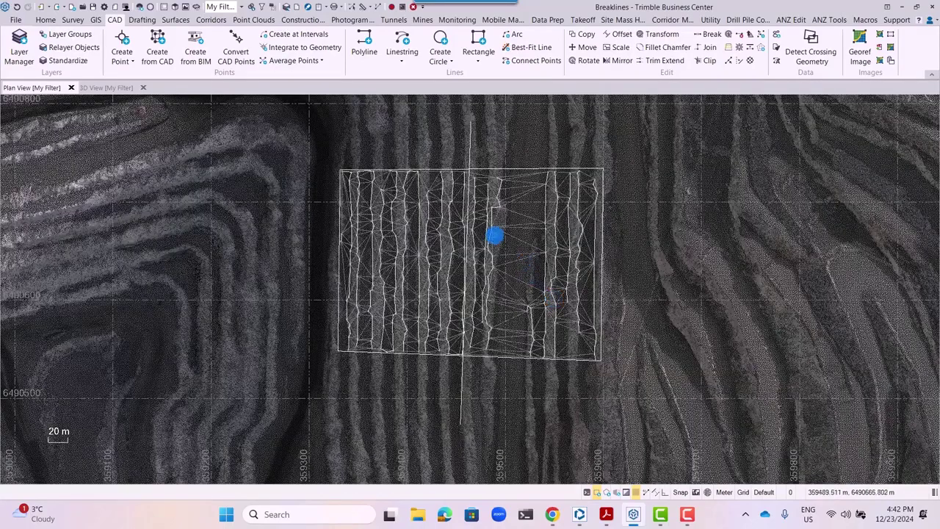
# Start a Mining Slope Conformance Report for Breakline surface, using the Report boundary polyline and all breaklines inside it
pyautogui.click(417, 19)
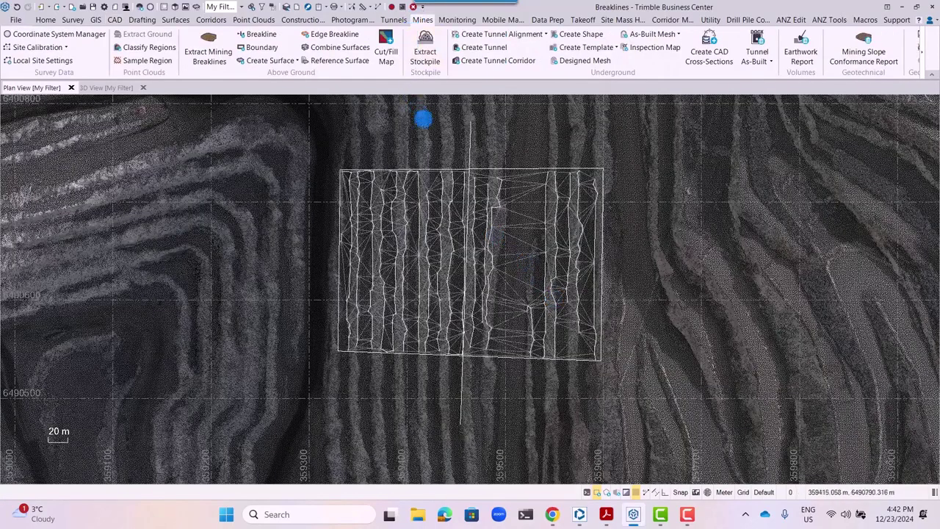
pyautogui.click(861, 44)
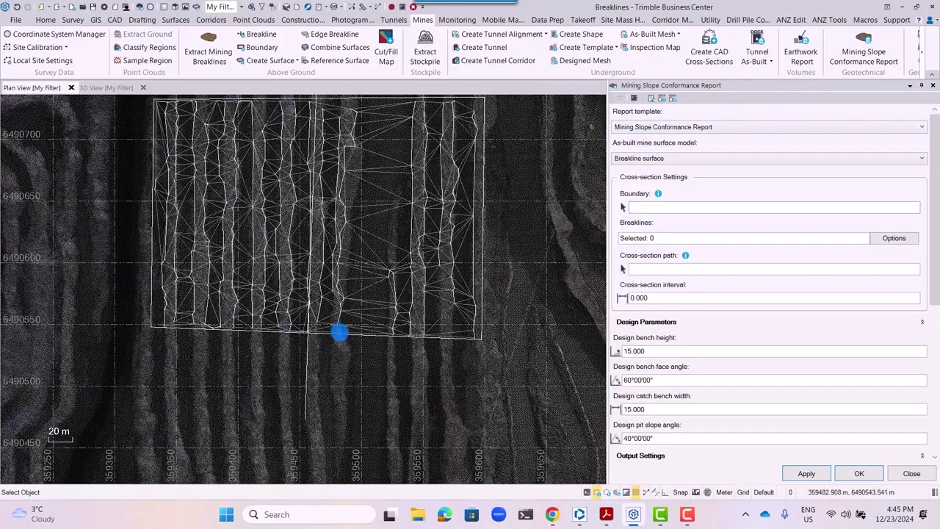
pyautogui.click(339, 335)
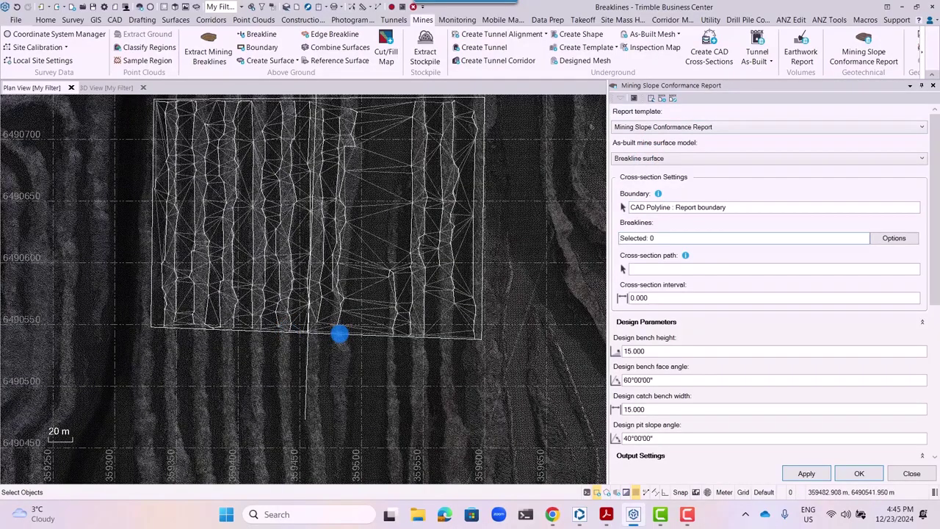
pyautogui.click(650, 238)
pyautogui.scroll(-2, 389, 315)
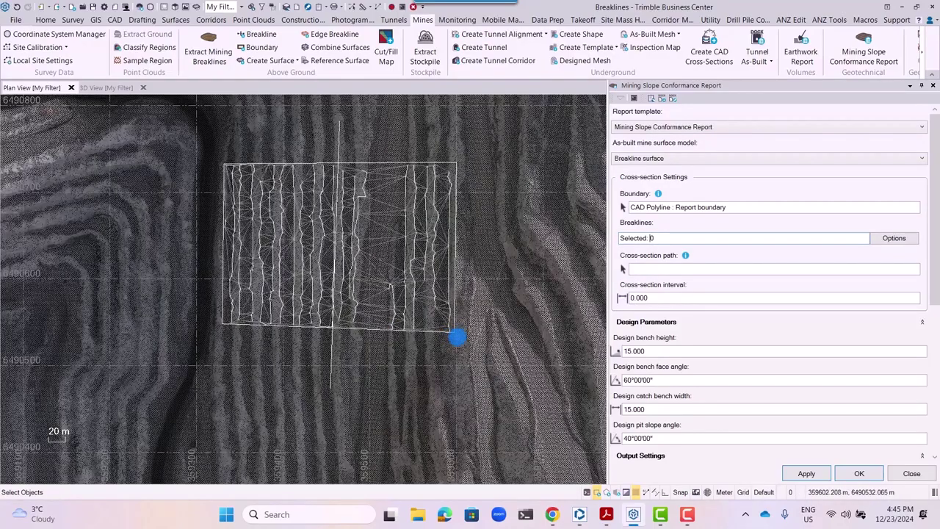
pyautogui.moveTo(457, 337); pyautogui.dragTo(221, 158)
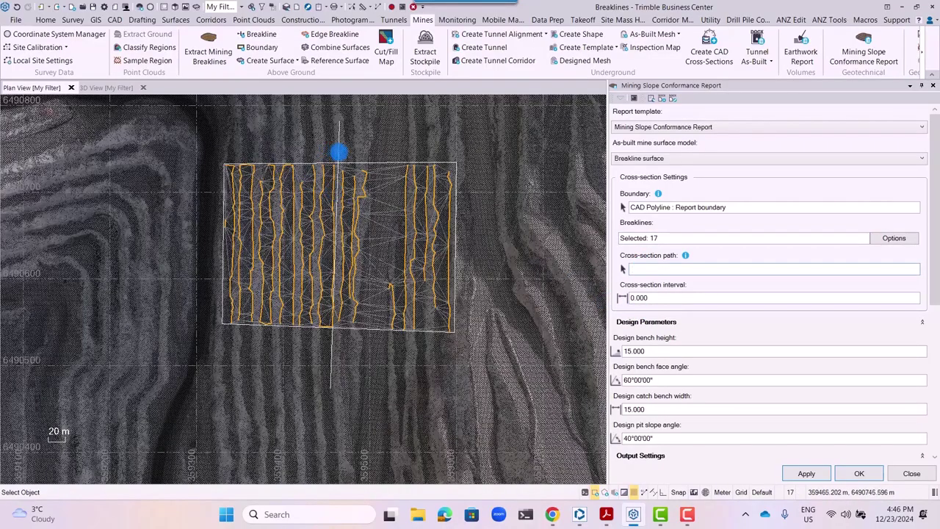
# Assign the Cross section path polyline as the report's cross-section path with a 10 m interval
pyautogui.click(337, 151)
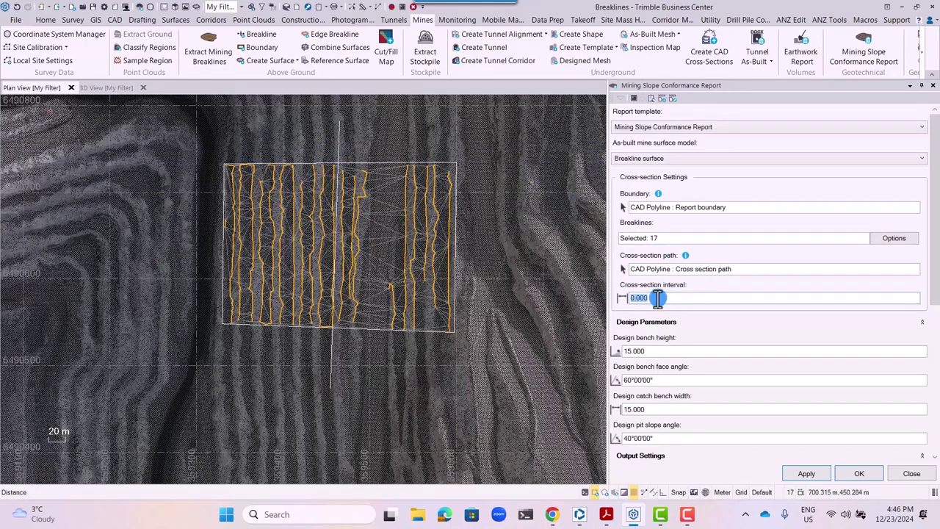
pyautogui.write('10')
pyautogui.scroll(-3, 703, 313)
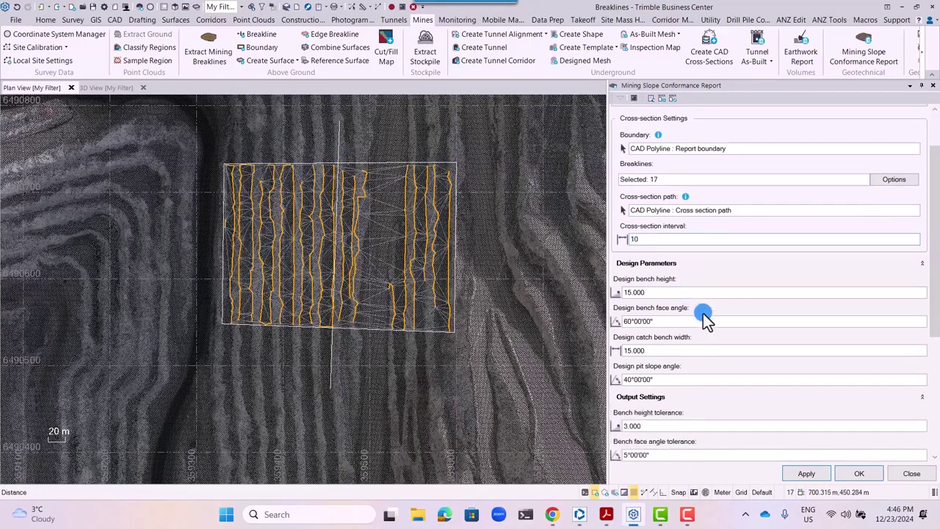
pyautogui.scroll(-1, 704, 313)
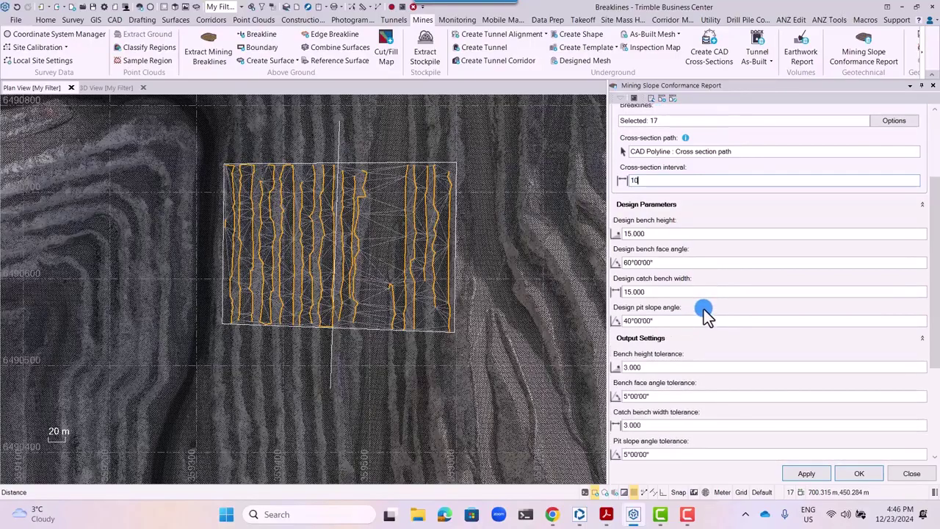
pyautogui.press('Tab')
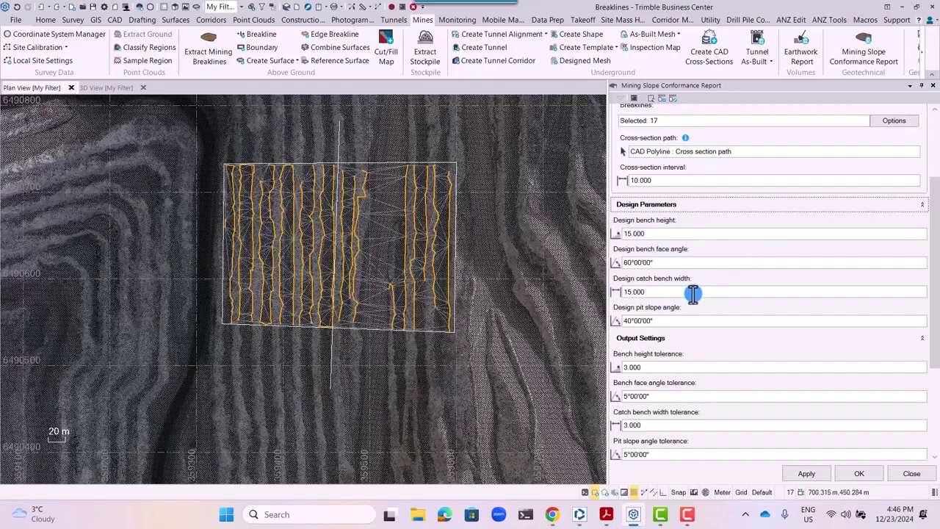
# Set the bench height tolerance to 10 m and the bench face angle tolerance to 20°
pyautogui.scroll(-3, 697, 317)
pyautogui.click(621, 250)
pyautogui.press('Tab')
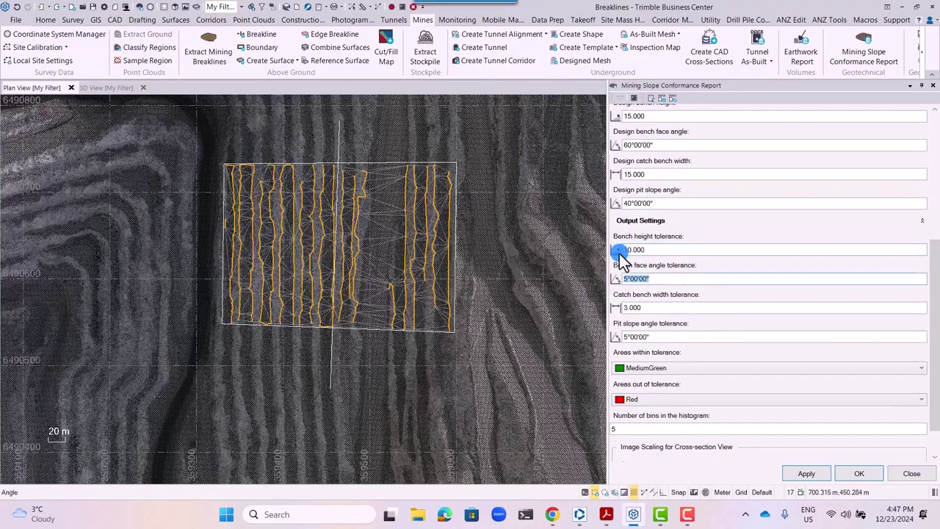
pyautogui.click(647, 278)
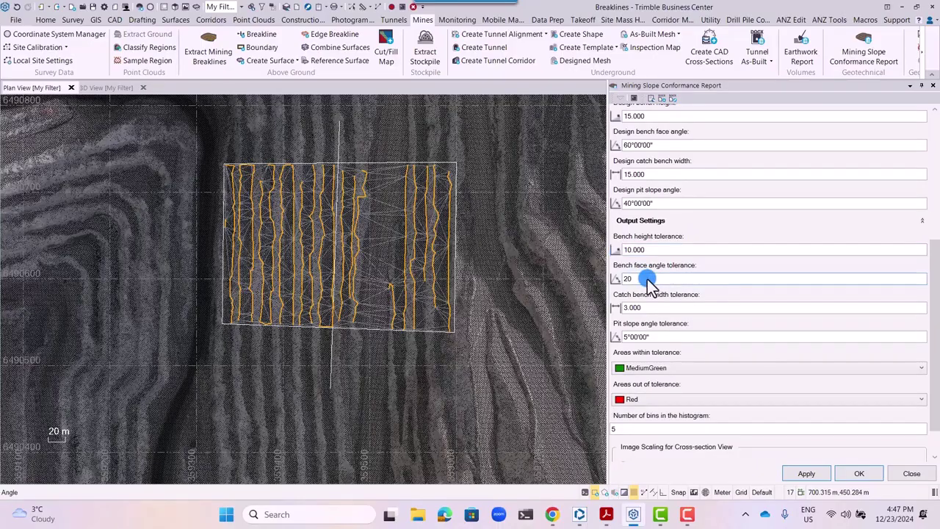
pyautogui.press('Tab')
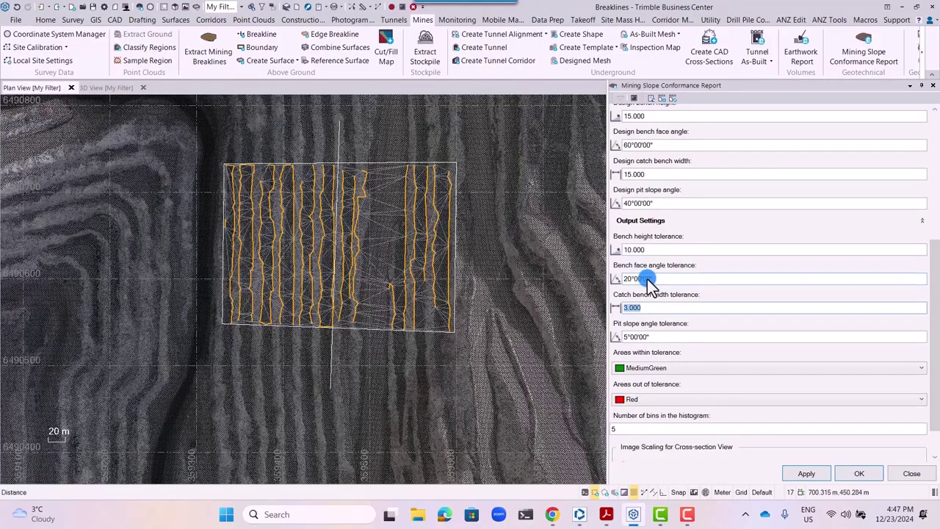
# Set the catch bench width tolerance to 15 m and the pit slope angle tolerance to 20°
pyautogui.click(654, 308)
pyautogui.write('15')
pyautogui.press('Tab')
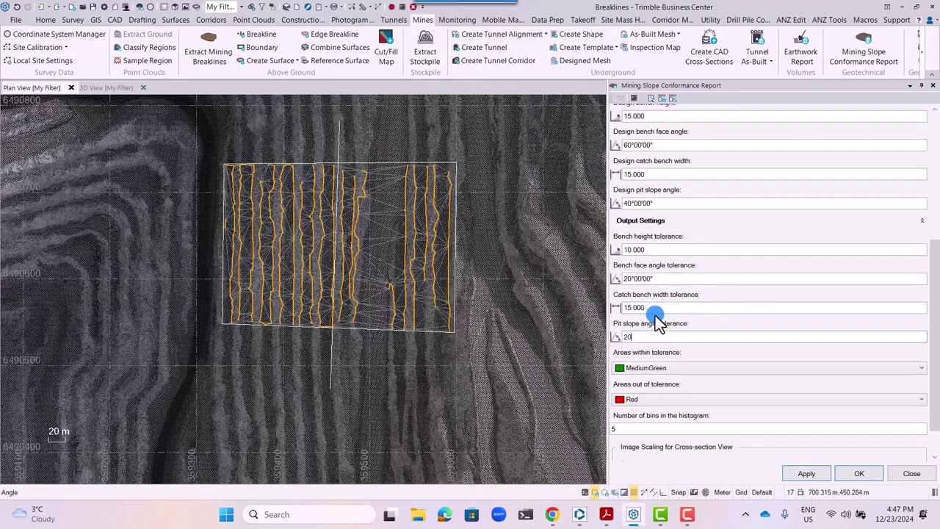
pyautogui.write('20')
pyautogui.scroll(-1, 673, 310)
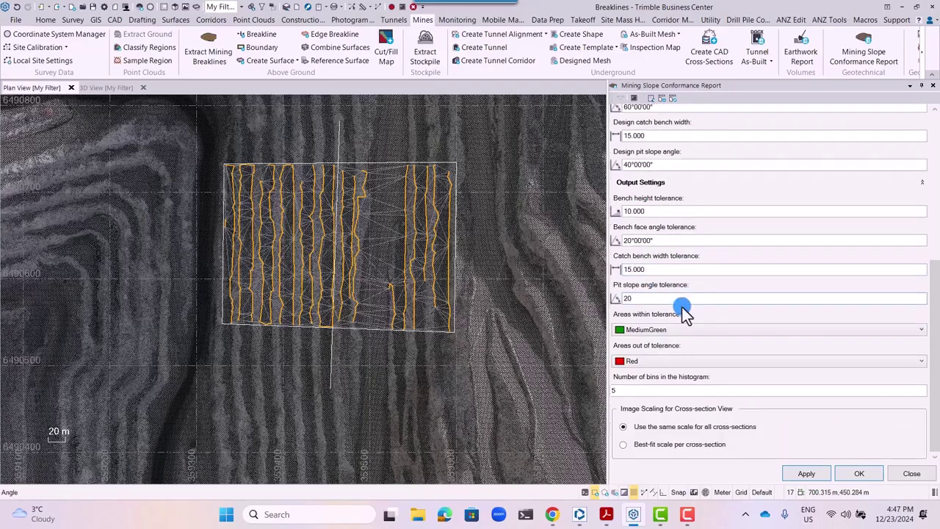
# Generate the Mining Slope Conformance Report and review it in Word from the conformance map through to the last page
pyautogui.click(805, 476)
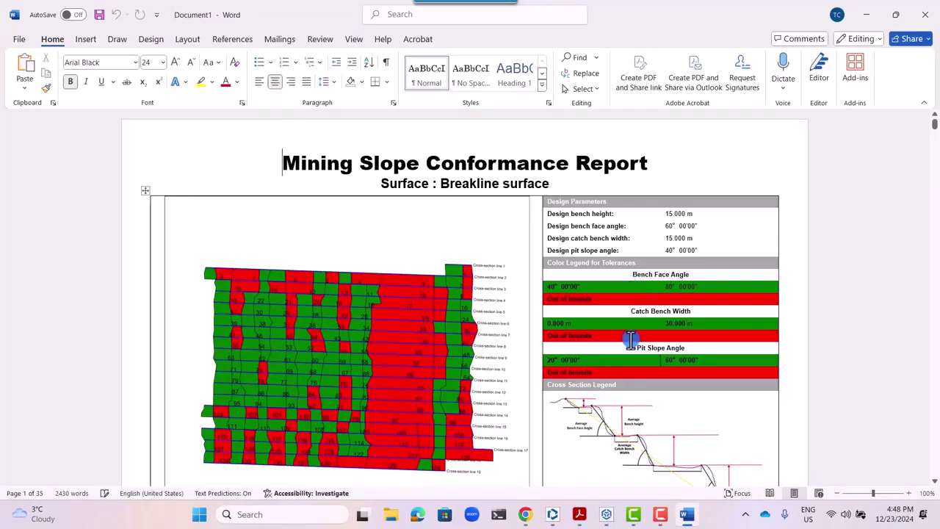
pyautogui.scroll(-3, 520, 344)
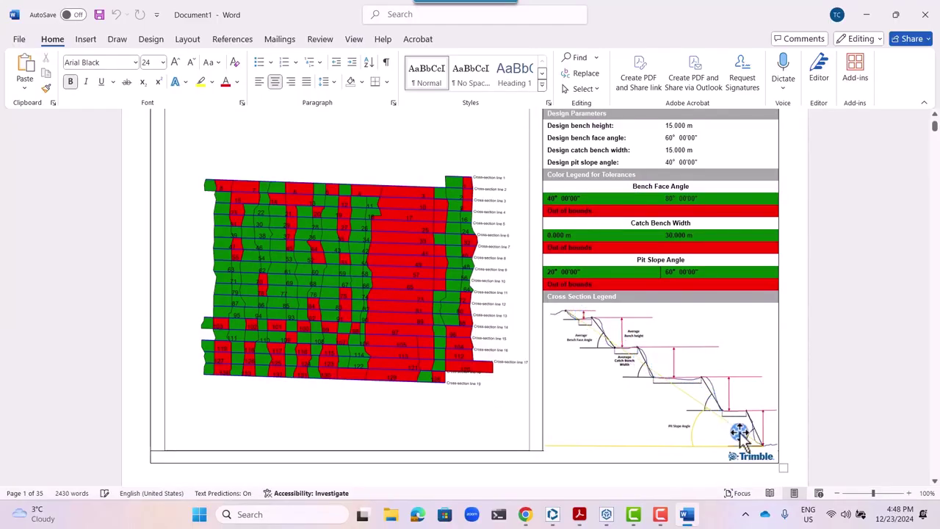
pyautogui.moveTo(935, 126); pyautogui.dragTo(935, 210)
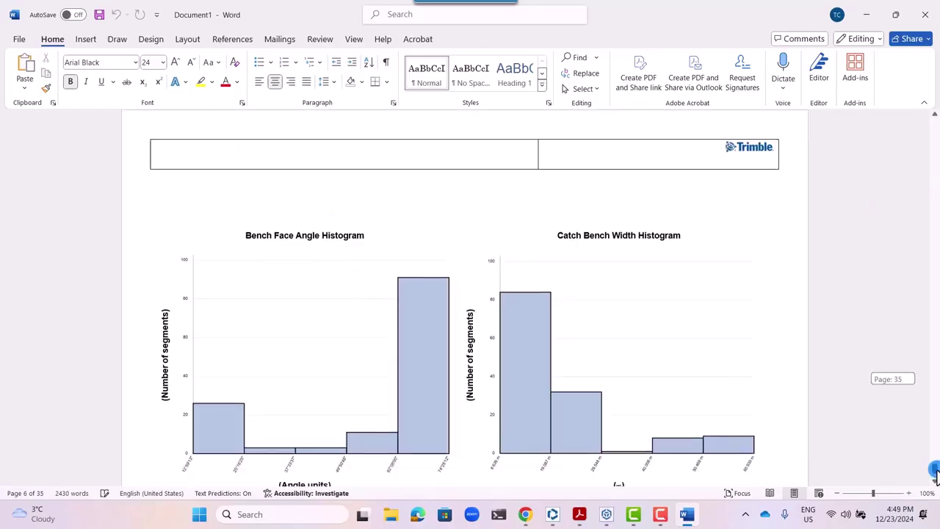
pyautogui.moveTo(936, 470); pyautogui.dragTo(935, 479)
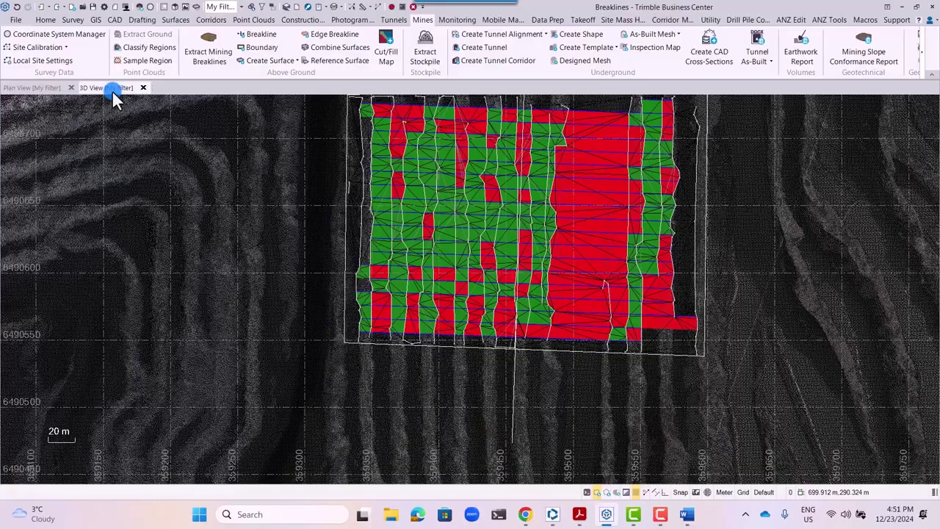
# Examine the tolerance-coloured pit slope surface up close in the 3D view
pyautogui.click(112, 90)
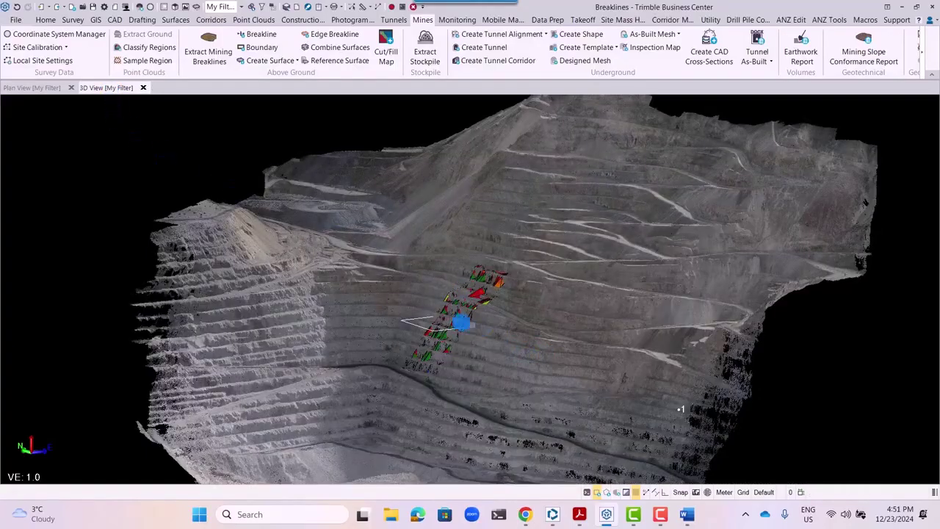
pyautogui.scroll(8, 462, 323)
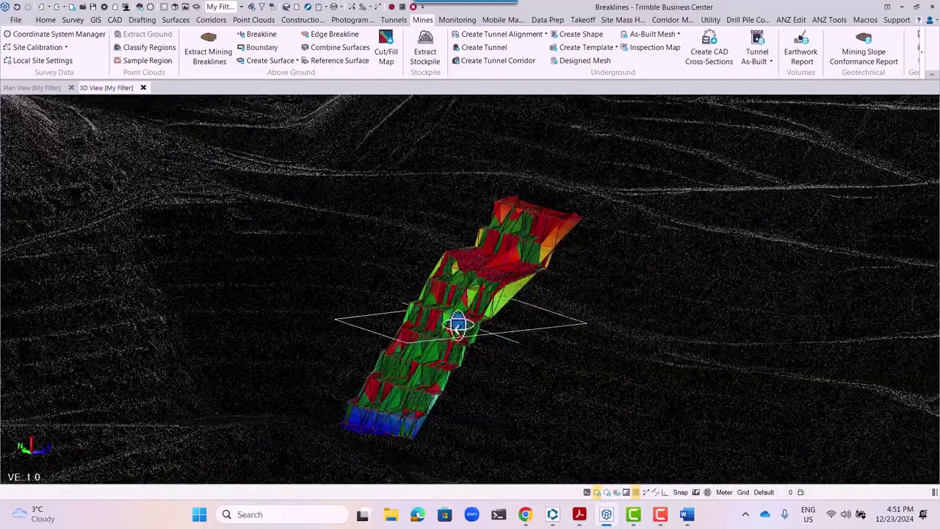
pyautogui.moveTo(458, 325); pyautogui.dragTo(479, 333, button='middle')
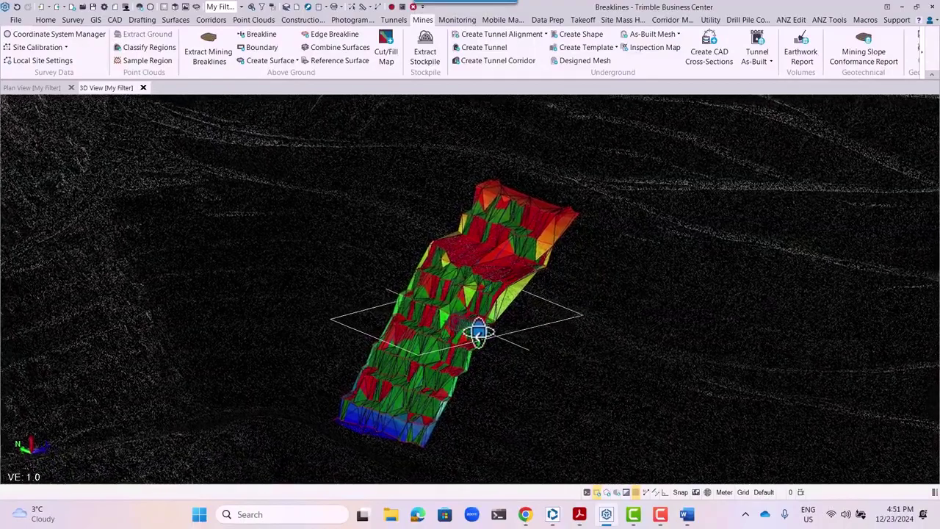
pyautogui.scroll(5, 480, 333)
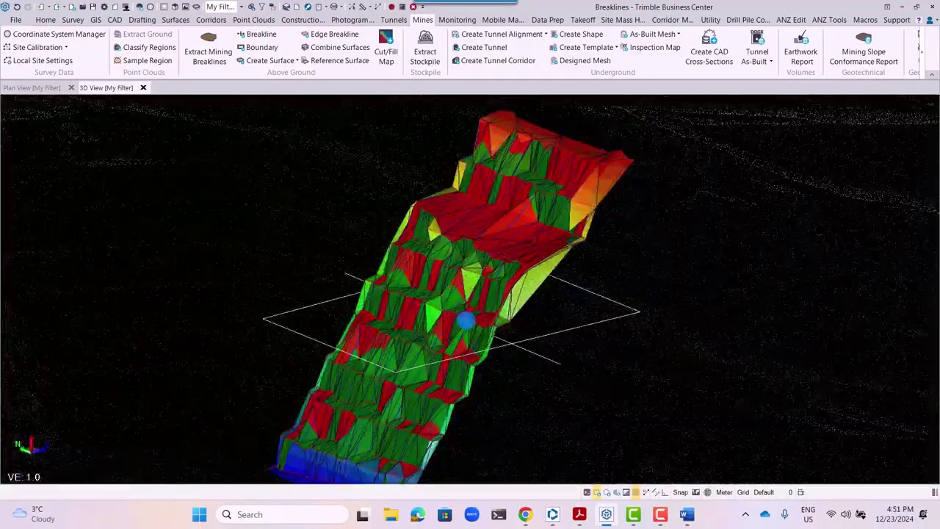